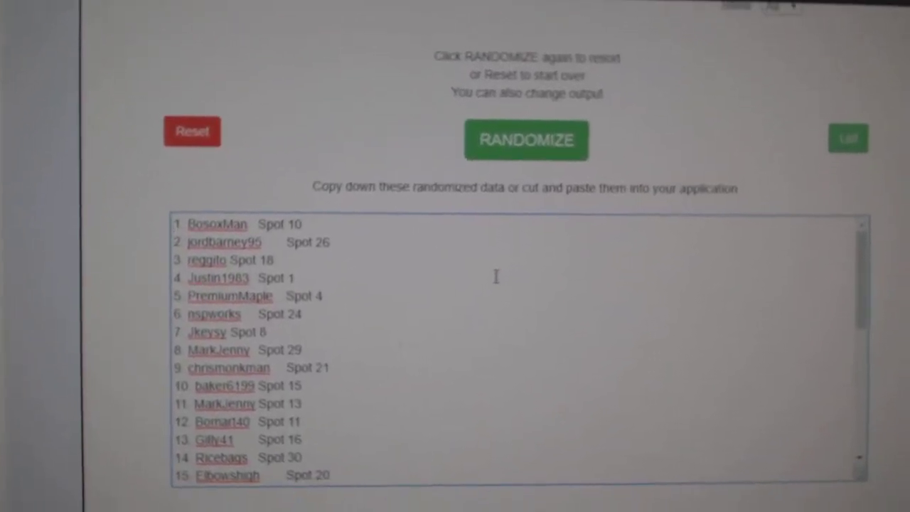
Step: Reshuffle the 30 participant names with spot numbers three times and select the whole output list
{"action": "left_click", "coordinate": [526, 140]}
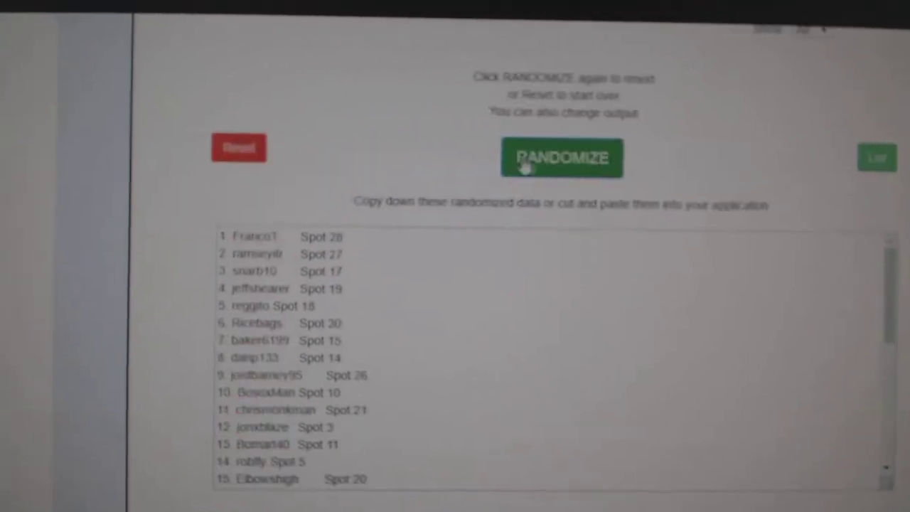
{"action": "left_click", "coordinate": [526, 165]}
{"action": "left_click", "coordinate": [541, 153]}
{"action": "scroll", "coordinate": [839, 423], "scroll_direction": "down", "scroll_amount": 5}
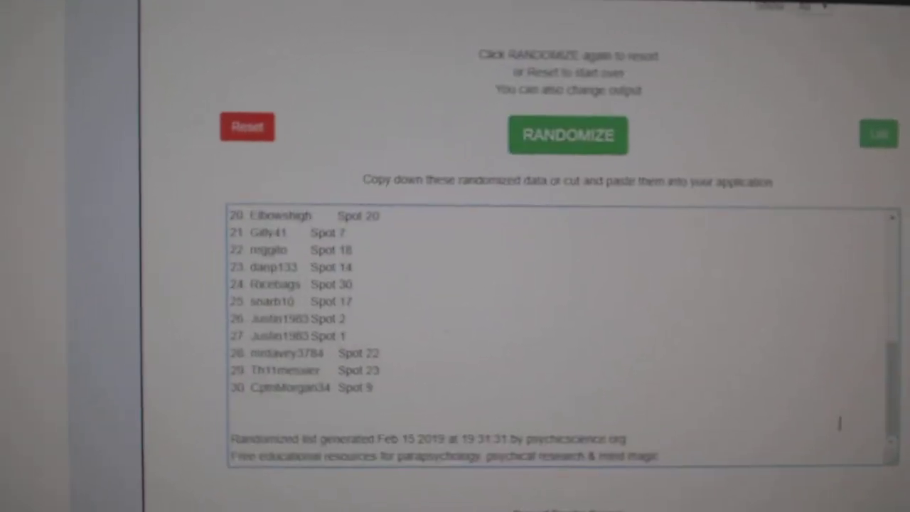
{"action": "left_click_drag", "start_coordinate": [377, 387], "coordinate": [239, 215]}
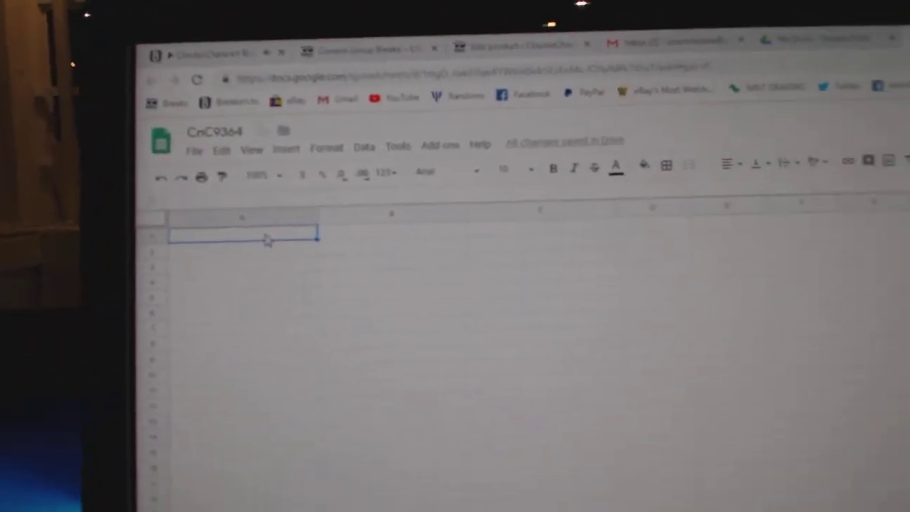
Step: Paste the participants and spot numbers into A1, then reshuffle the hockey team list twice
{"action": "key", "text": "ctrl+v"}
{"action": "key", "text": "ctrl+Tab"}
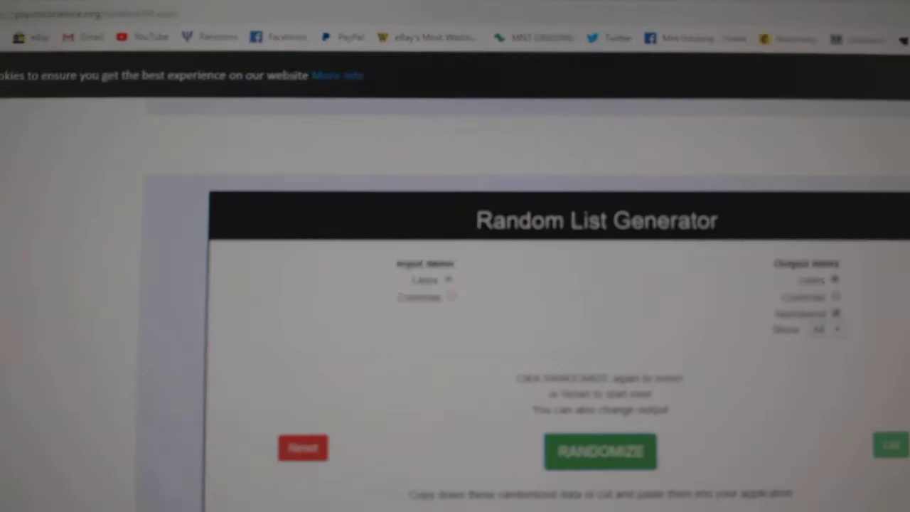
{"action": "scroll", "coordinate": [569, 320], "scroll_direction": "down", "scroll_amount": 5}
{"action": "left_click", "coordinate": [601, 452]}
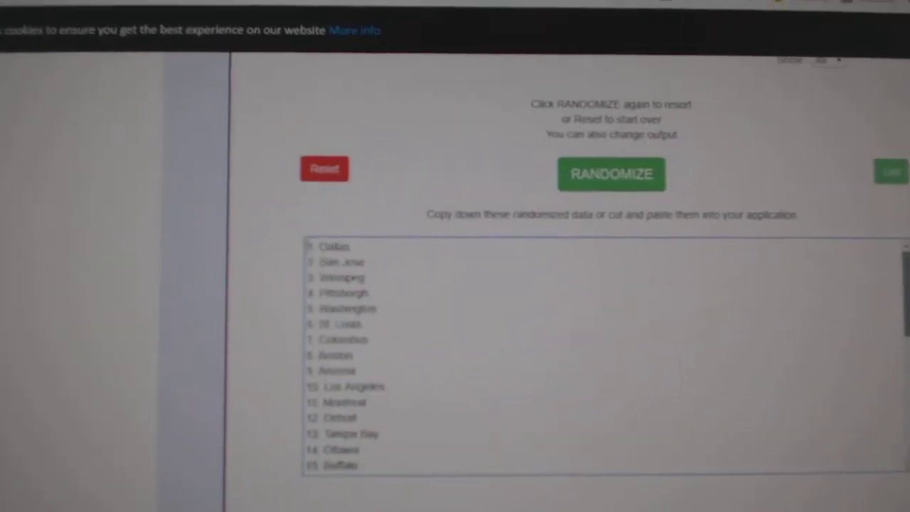
{"action": "left_click", "coordinate": [611, 173]}
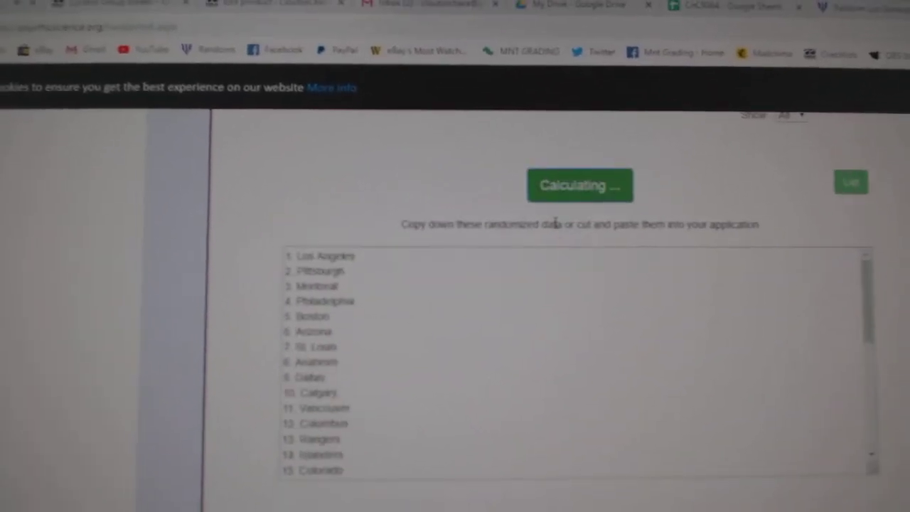
{"action": "scroll", "coordinate": [500, 399], "scroll_direction": "down", "scroll_amount": 5}
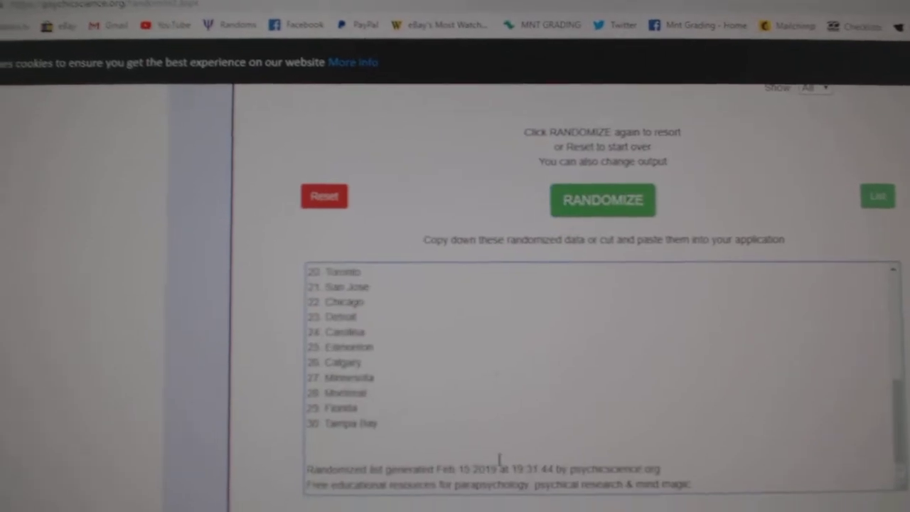
{"action": "left_click_drag", "start_coordinate": [500, 461], "coordinate": [306, 256]}
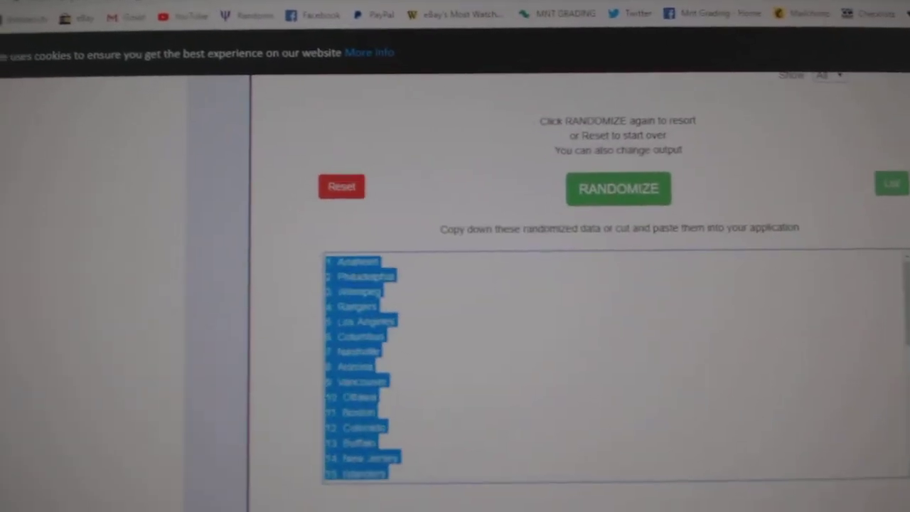
Step: Copy the shuffled team names and bring them back to the spreadsheet for column C
{"action": "right_click", "coordinate": [370, 285]}
{"action": "left_click", "coordinate": [399, 316]}
{"action": "key", "text": "ctrl+Tab"}
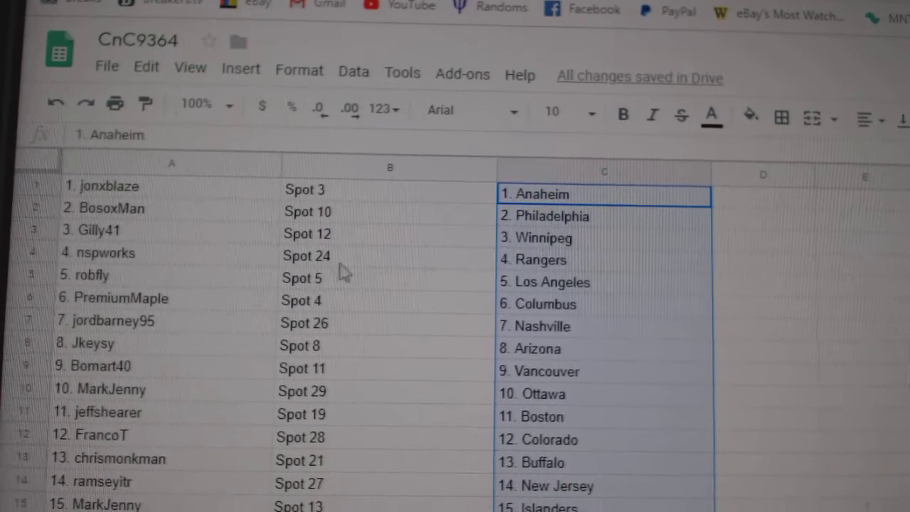
{"action": "left_click", "coordinate": [264, 254]}
{"action": "left_click", "coordinate": [234, 278]}
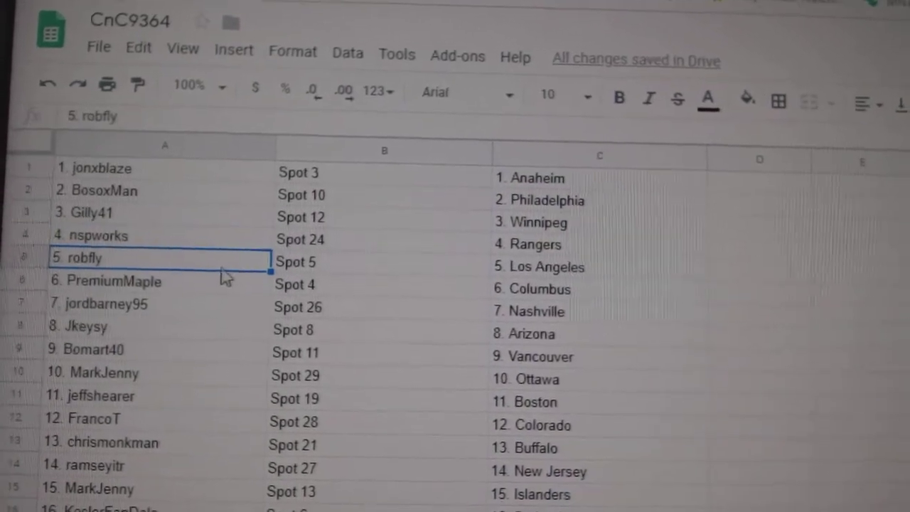
{"action": "left_click", "coordinate": [225, 279]}
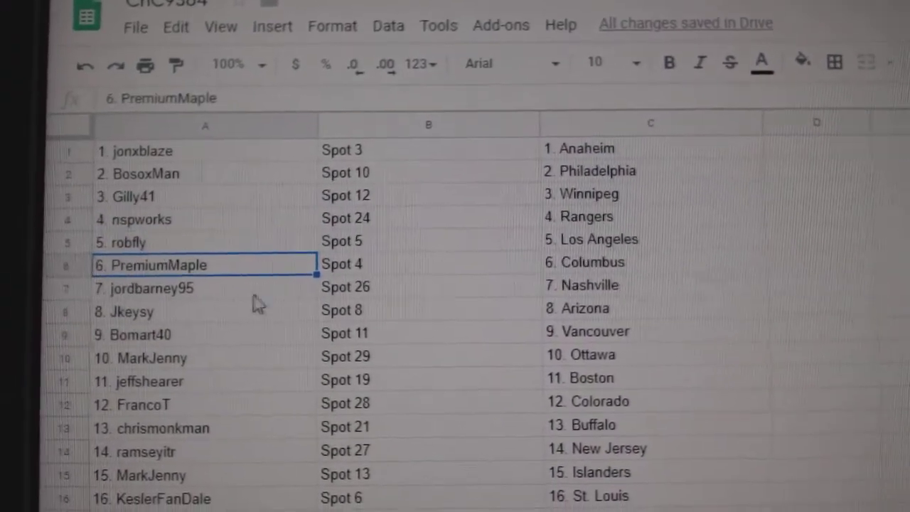
{"action": "left_click", "coordinate": [253, 296]}
{"action": "scroll", "coordinate": [253, 296], "scroll_direction": "down", "scroll_amount": 1}
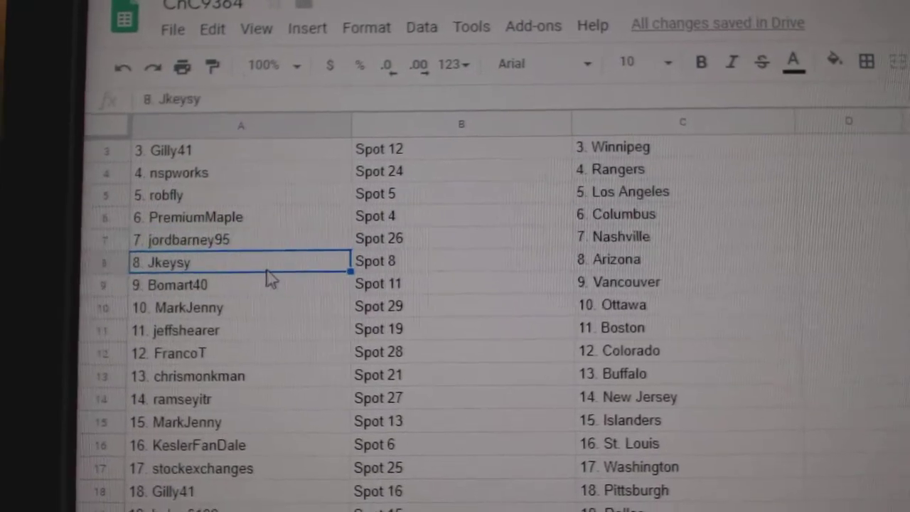
{"action": "left_click", "coordinate": [271, 283]}
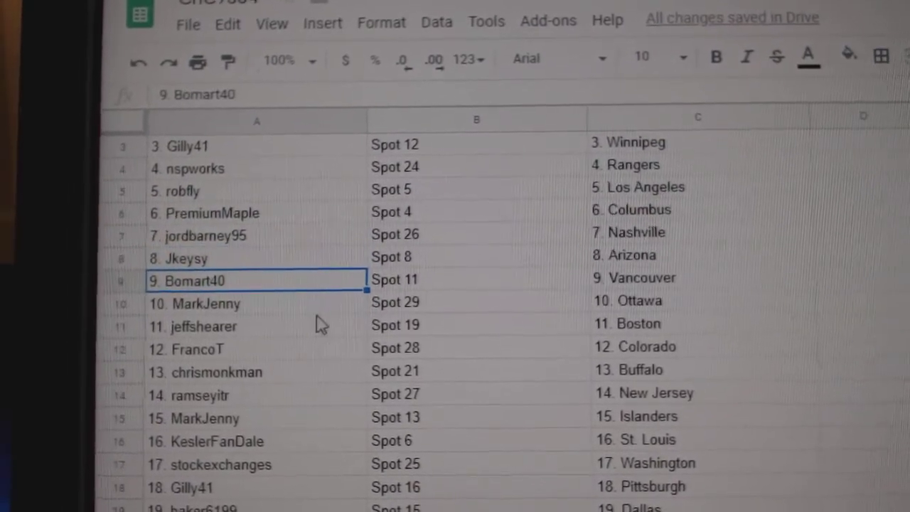
{"action": "left_click", "coordinate": [317, 313]}
{"action": "scroll", "coordinate": [318, 304], "scroll_direction": "down", "scroll_amount": 1}
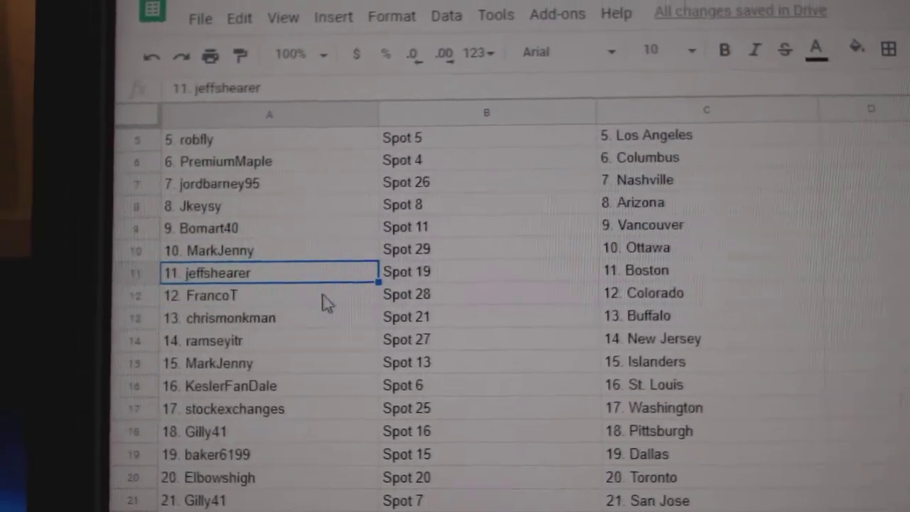
{"action": "left_click", "coordinate": [335, 297]}
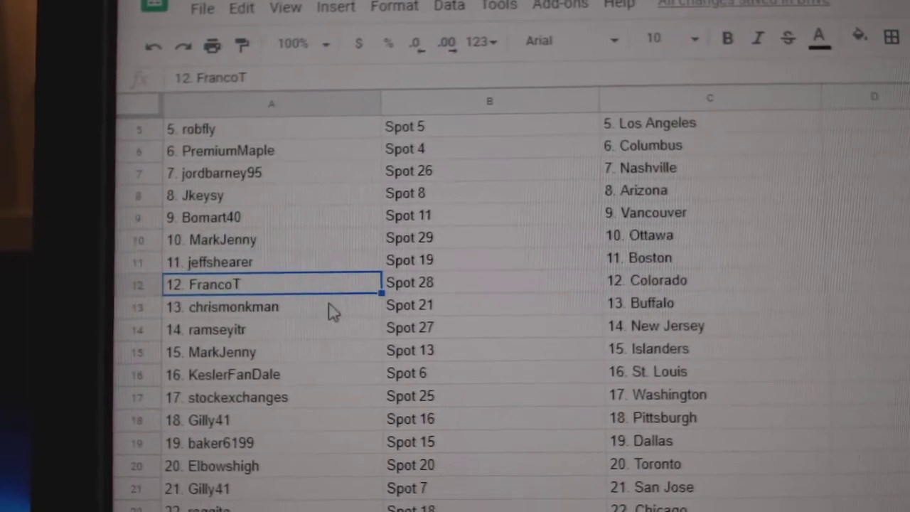
{"action": "left_click", "coordinate": [331, 310]}
{"action": "left_click", "coordinate": [323, 323]}
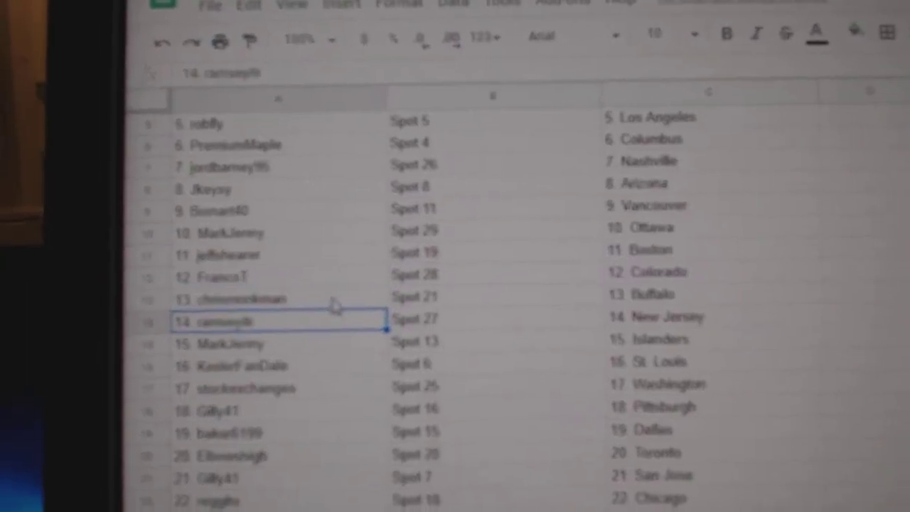
{"action": "scroll", "coordinate": [323, 324], "scroll_direction": "down", "scroll_amount": 1}
{"action": "left_click", "coordinate": [336, 302]}
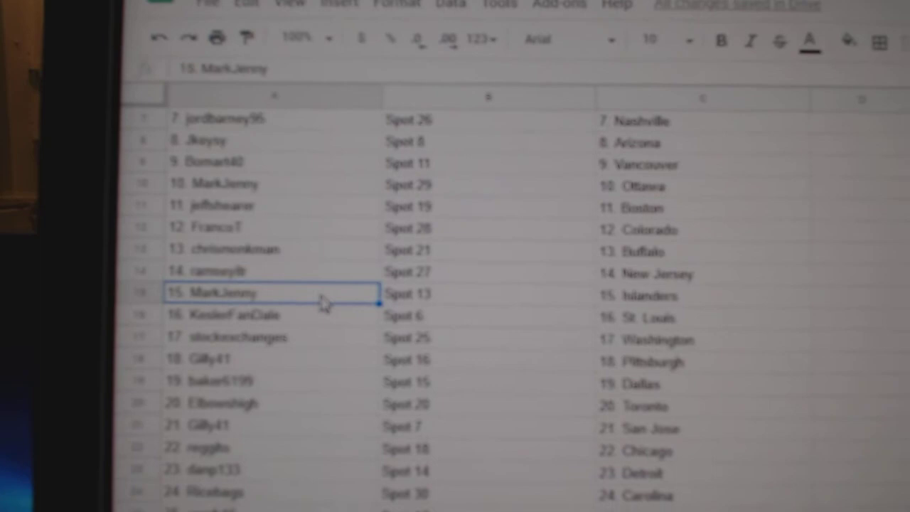
{"action": "left_click", "coordinate": [284, 277]}
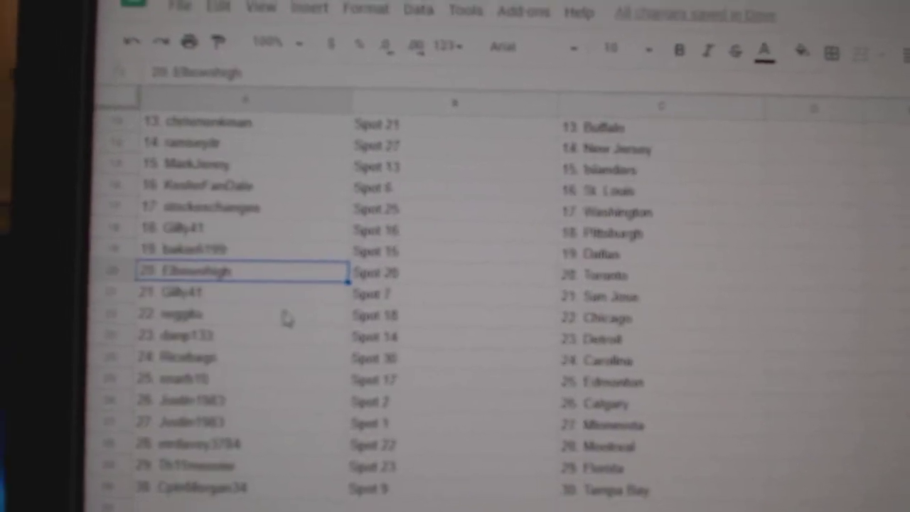
{"action": "left_click", "coordinate": [266, 327]}
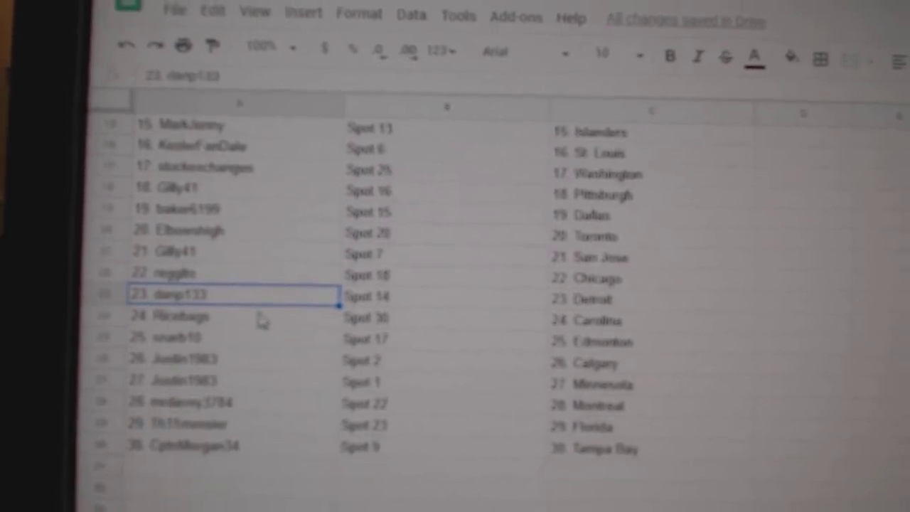
{"action": "left_click", "coordinate": [262, 317]}
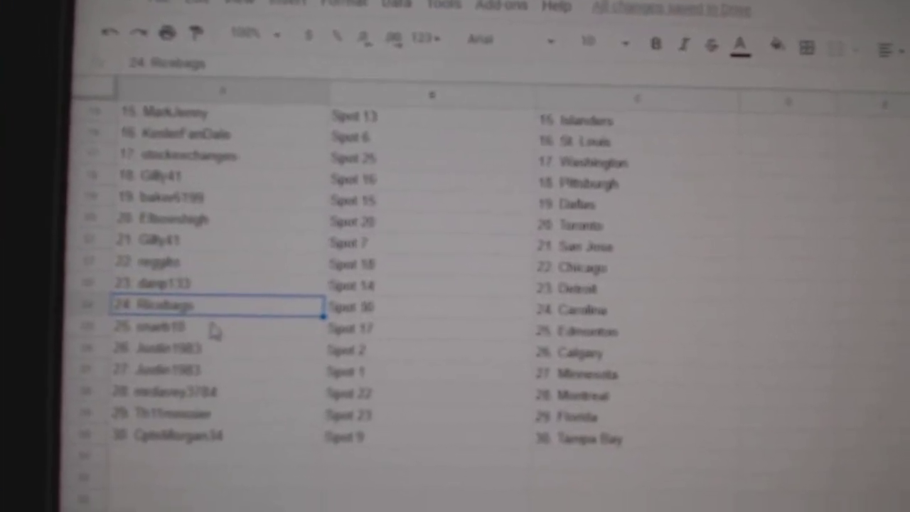
{"action": "left_click", "coordinate": [226, 304]}
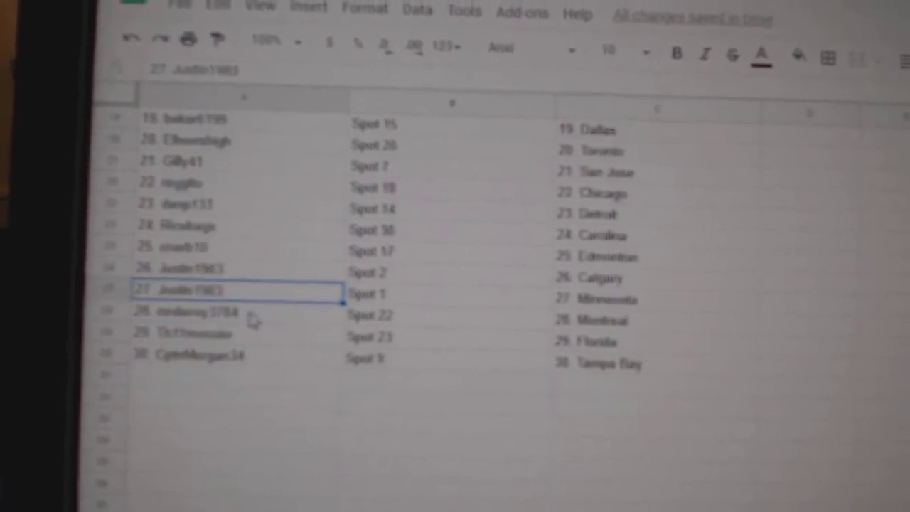
{"action": "left_click", "coordinate": [257, 320]}
{"action": "left_click", "coordinate": [247, 340]}
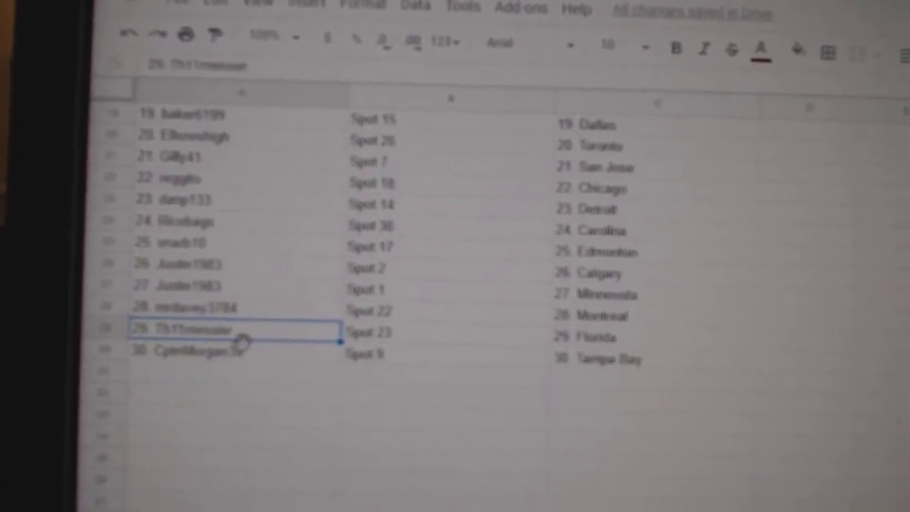